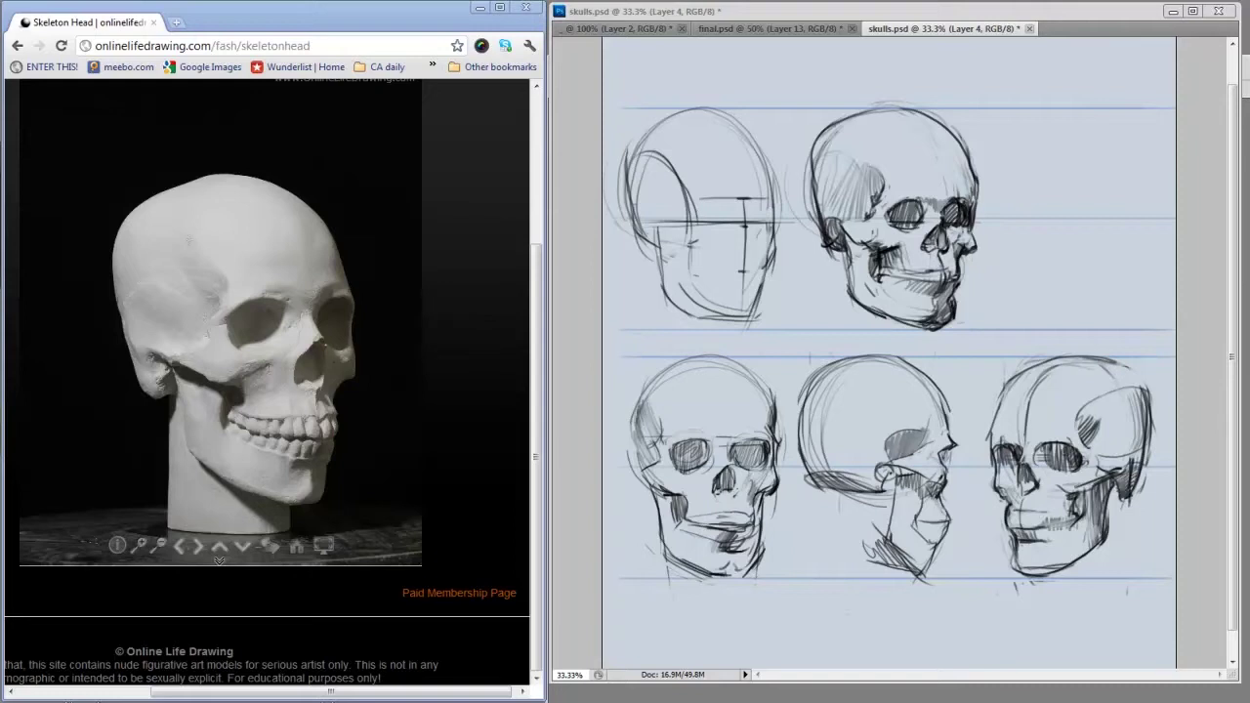
Rotate the reference skull through its front, side and back views to study its form.
{"action": "left_click_drag", "start_coordinate": [250, 388], "coordinate": [354, 388]}
{"action": "left_click_drag", "start_coordinate": [217, 406], "coordinate": [321, 403]}
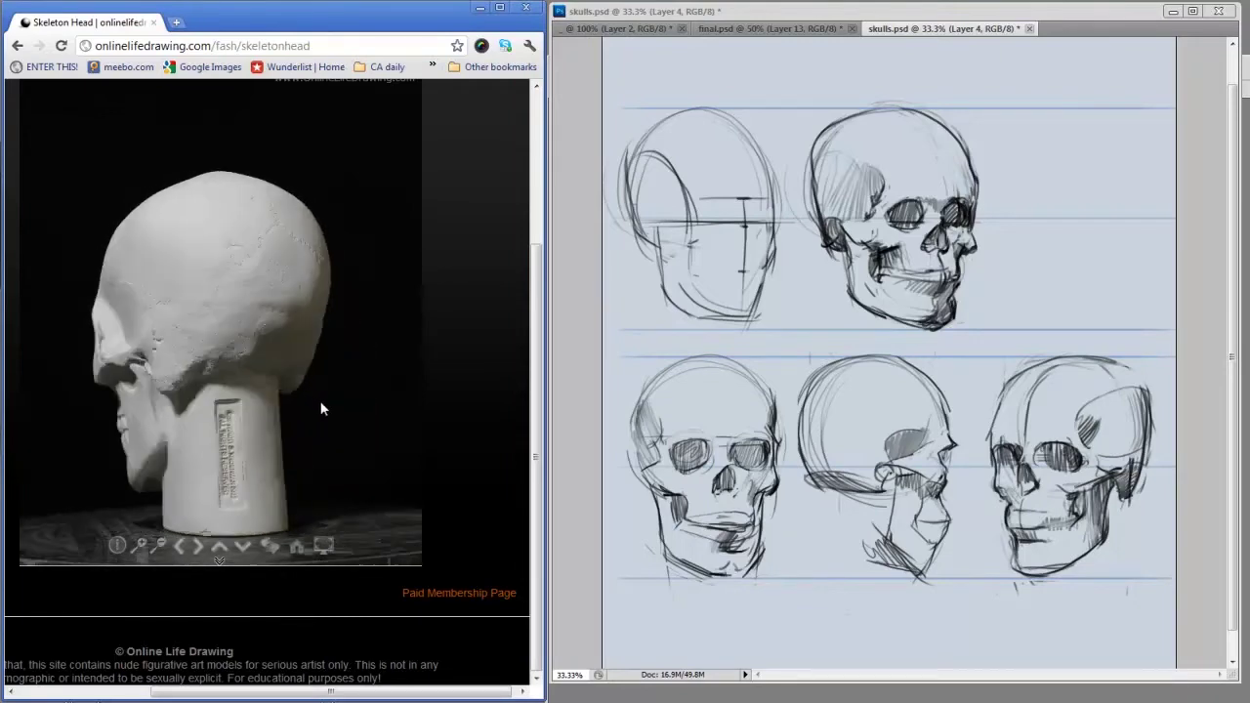
{"action": "left_click_drag", "start_coordinate": [196, 425], "coordinate": [241, 422]}
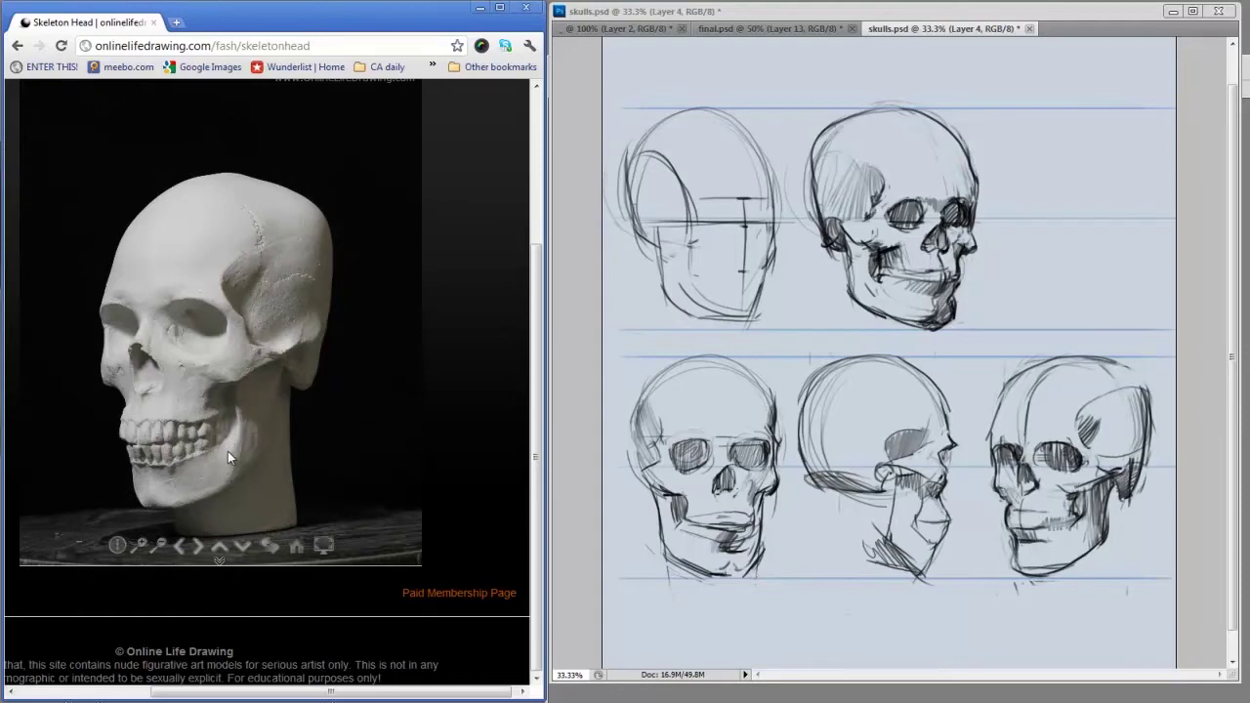
{"action": "left_click_drag", "start_coordinate": [189, 434], "coordinate": [253, 445]}
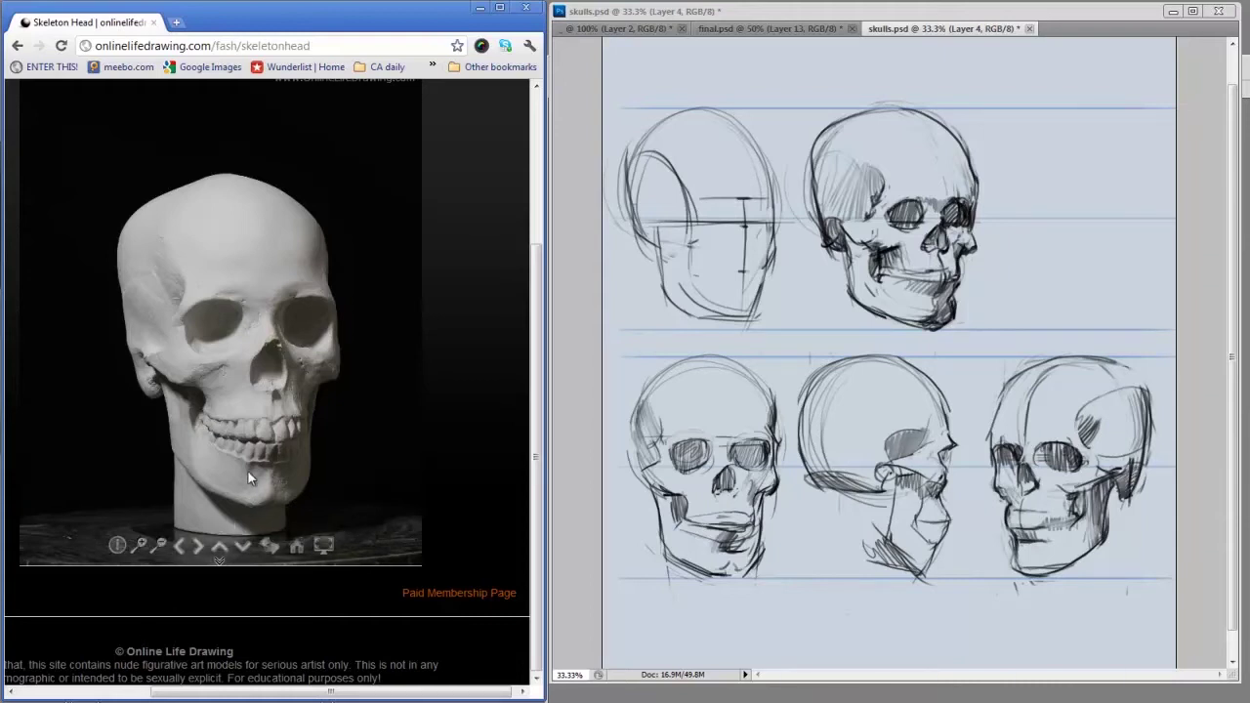
{"action": "left_click_drag", "start_coordinate": [247, 470], "coordinate": [305, 468]}
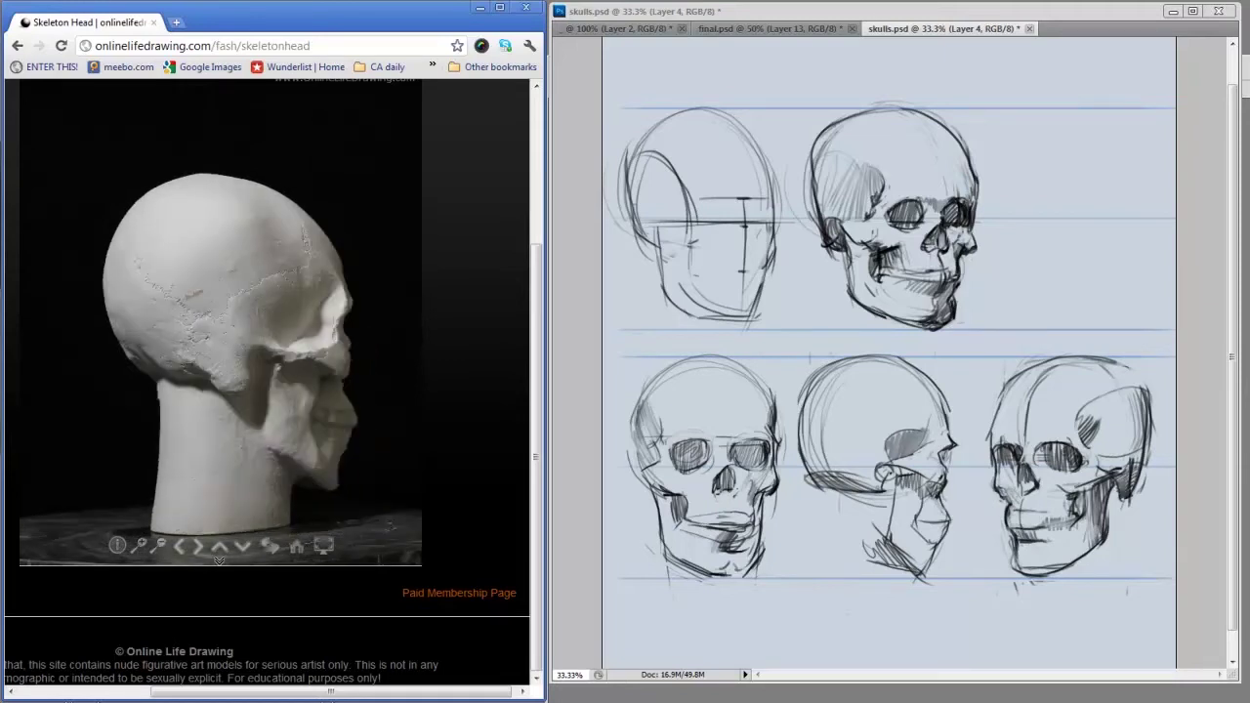
{"action": "left_click_drag", "start_coordinate": [310, 476], "coordinate": [259, 491]}
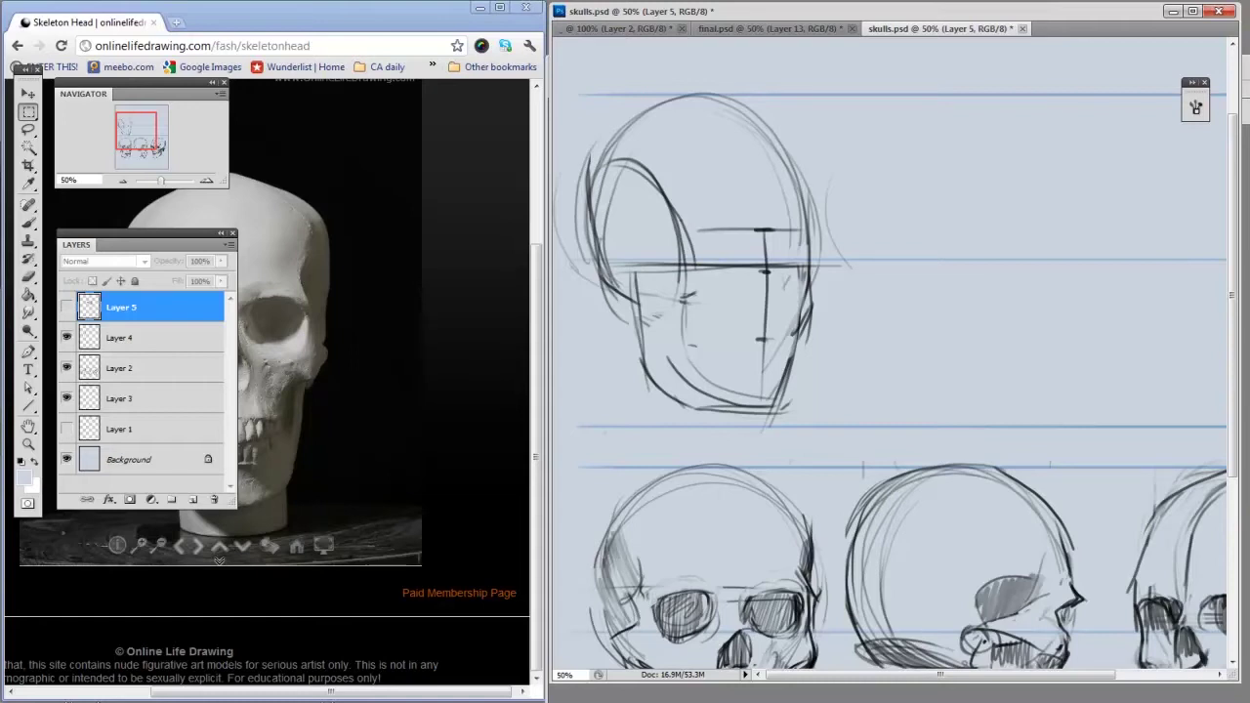
Add a new layer above the existing skull sketches in skulls.psd.
{"action": "left_click_drag", "start_coordinate": [186, 245], "coordinate": [195, 244]}
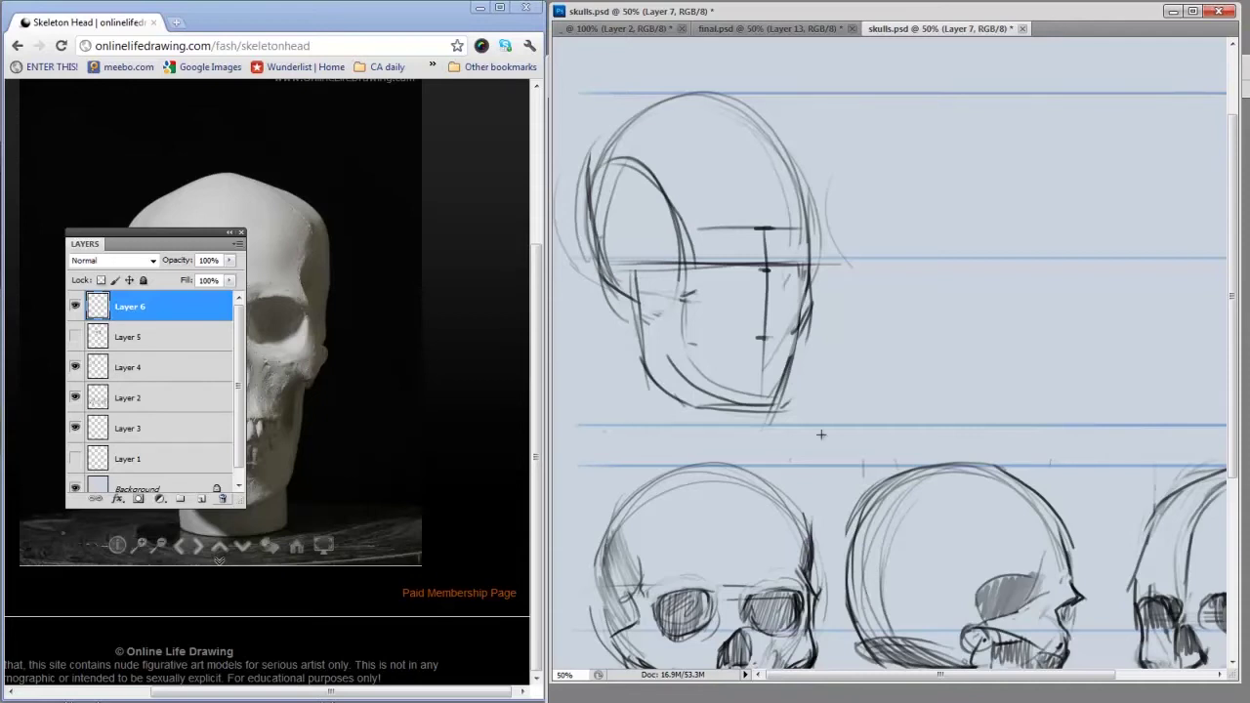
{"action": "left_click_drag", "start_coordinate": [993, 494], "coordinate": [958, 315]}
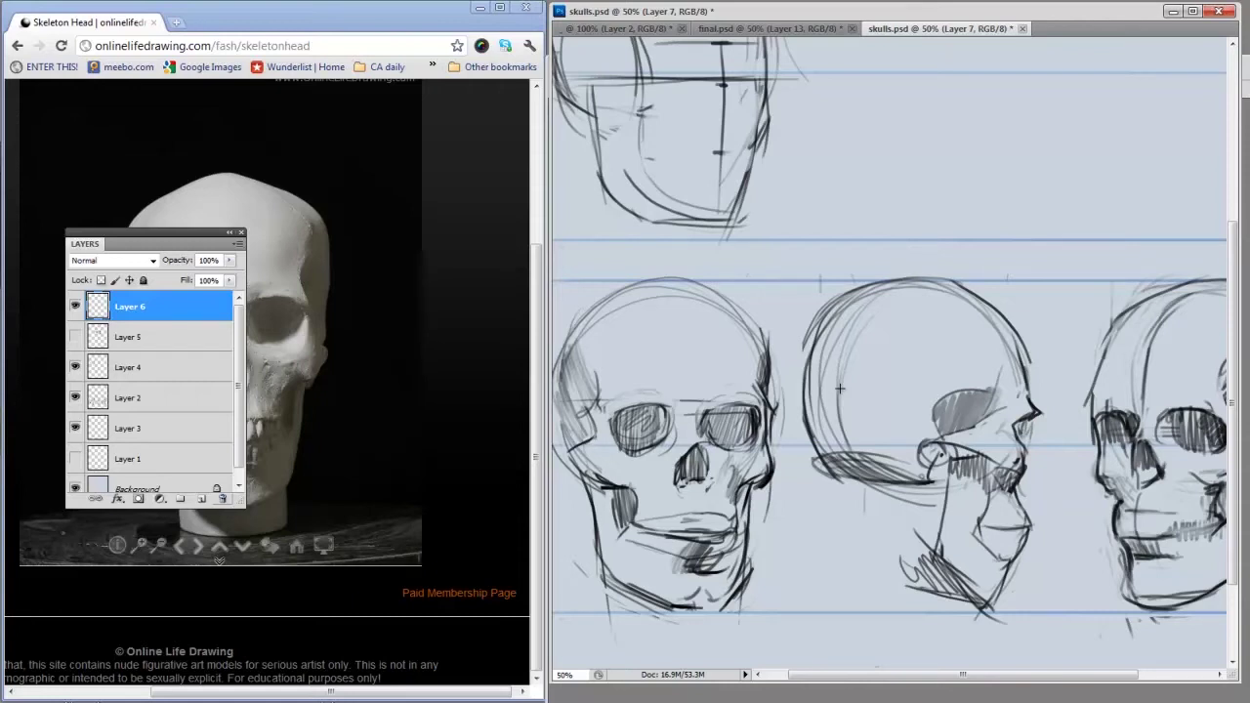
{"action": "mouse_move", "coordinate": [904, 227]}
{"action": "left_mouse_down"}
{"action": "mouse_move", "coordinate": [921, 396]}
{"action": "mouse_move", "coordinate": [907, 379]}
{"action": "left_mouse_up"}
{"action": "key", "text": "ctrl+shift+alt+n"}
{"action": "key", "text": "Tab"}
{"action": "key", "text": "Tab"}
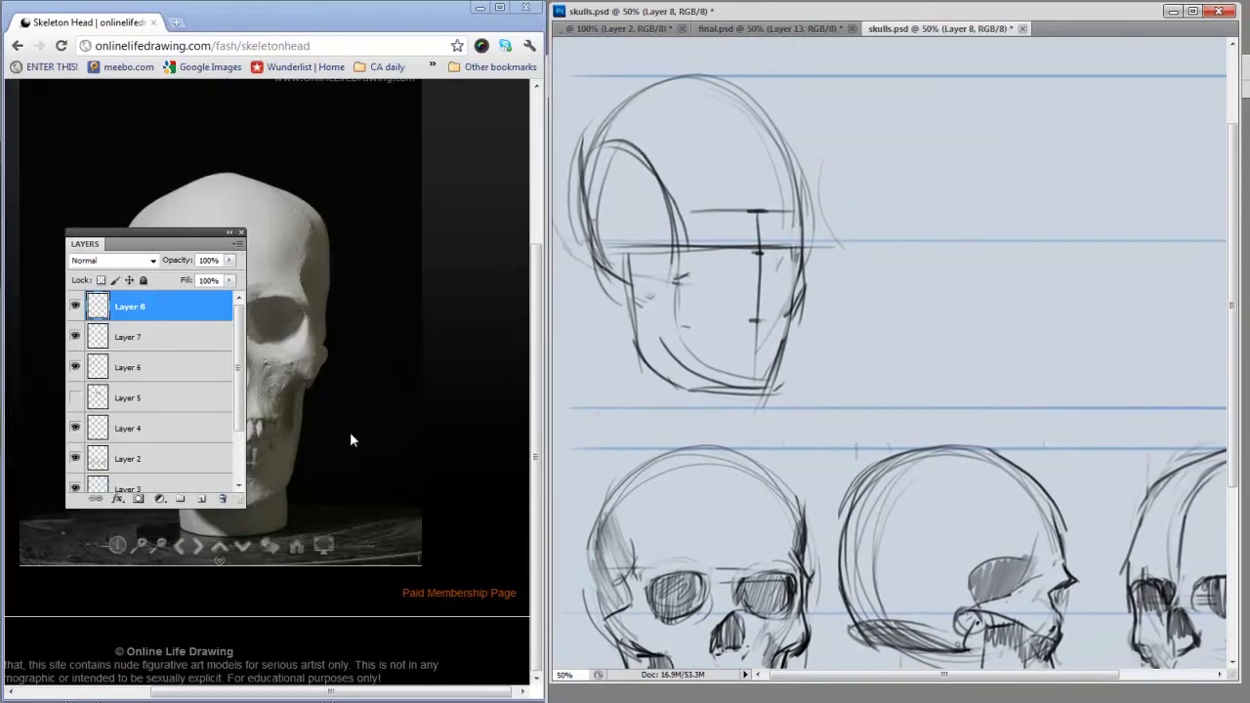
Turn the reference skull to a right-facing profile and add another new layer to the skull drawing.
{"action": "left_click", "coordinate": [258, 447]}
{"action": "left_click_drag", "start_coordinate": [258, 448], "coordinate": [281, 472]}
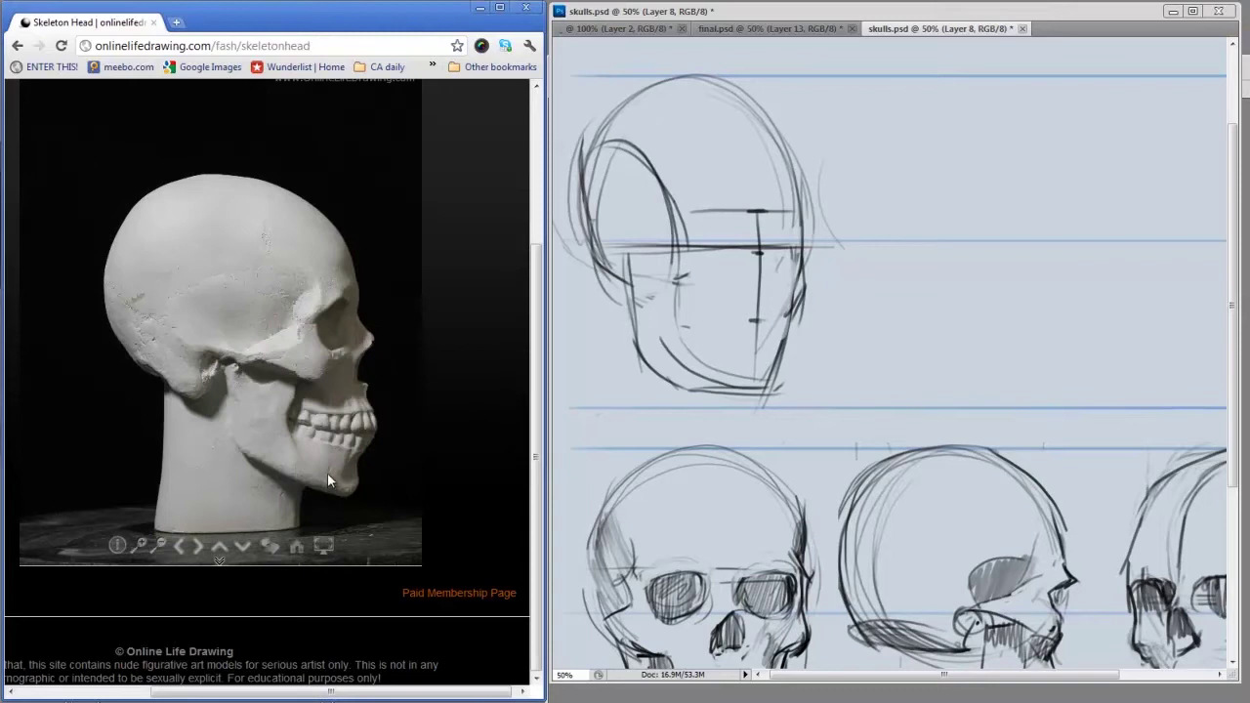
{"action": "left_click", "coordinate": [801, 426]}
{"action": "left_click_drag", "start_coordinate": [857, 506], "coordinate": [849, 504]}
{"action": "key", "text": "ctrl+shift+alt+n"}
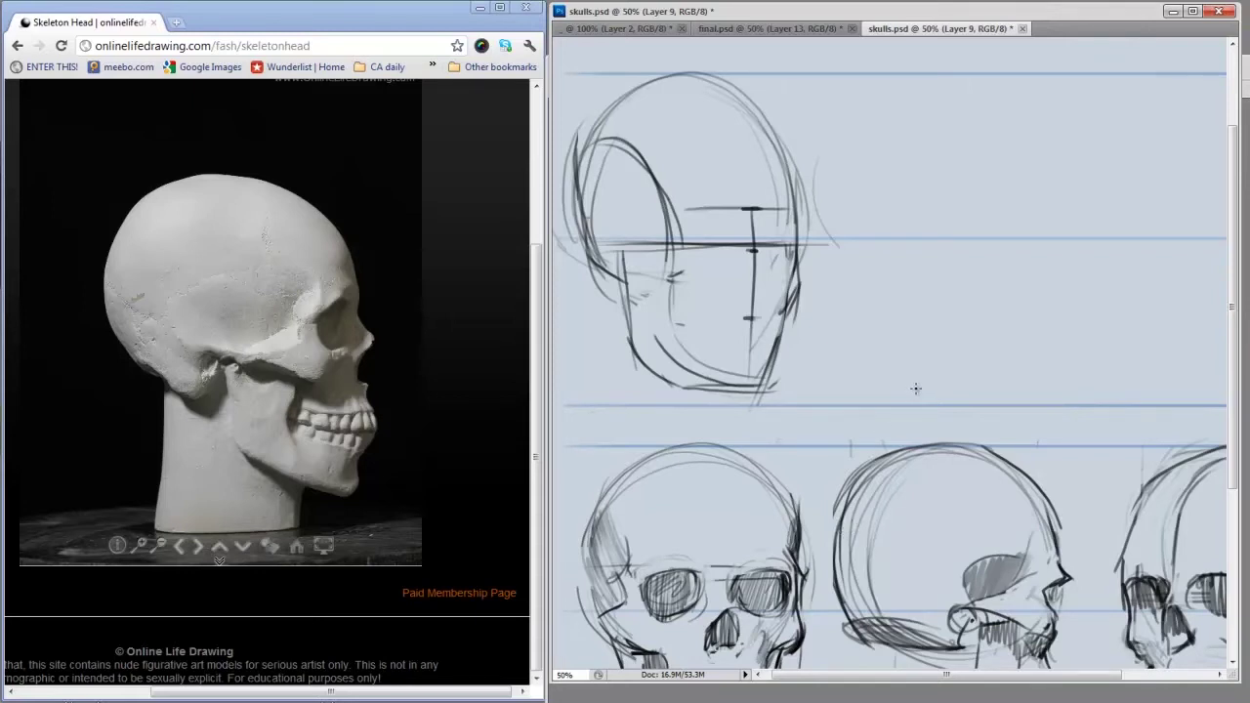
Block in a right-facing profile skull beside the first construction sketch, with an oval cranium and an angular jaw beneath it.
{"action": "left_click_drag", "start_coordinate": [915, 380], "coordinate": [914, 382]}
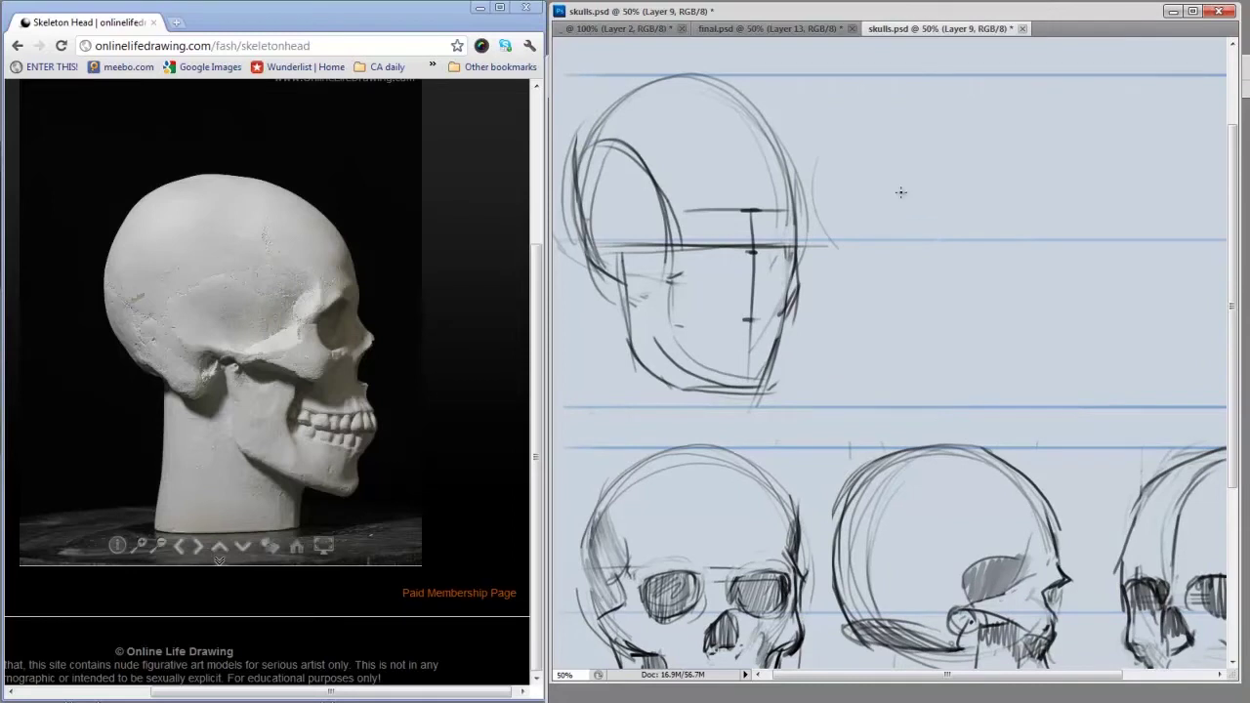
{"action": "mouse_move", "coordinate": [963, 78]}
{"action": "left_mouse_down"}
{"action": "mouse_move", "coordinate": [1030, 247]}
{"action": "mouse_move", "coordinate": [884, 171]}
{"action": "mouse_move", "coordinate": [1084, 129]}
{"action": "mouse_move", "coordinate": [936, 248]}
{"action": "mouse_move", "coordinate": [1020, 71]}
{"action": "mouse_move", "coordinate": [1019, 256]}
{"action": "mouse_move", "coordinate": [958, 87]}
{"action": "mouse_move", "coordinate": [1082, 231]}
{"action": "mouse_move", "coordinate": [956, 90]}
{"action": "mouse_move", "coordinate": [1053, 261]}
{"action": "mouse_move", "coordinate": [954, 136]}
{"action": "mouse_move", "coordinate": [979, 352]}
{"action": "left_mouse_up"}
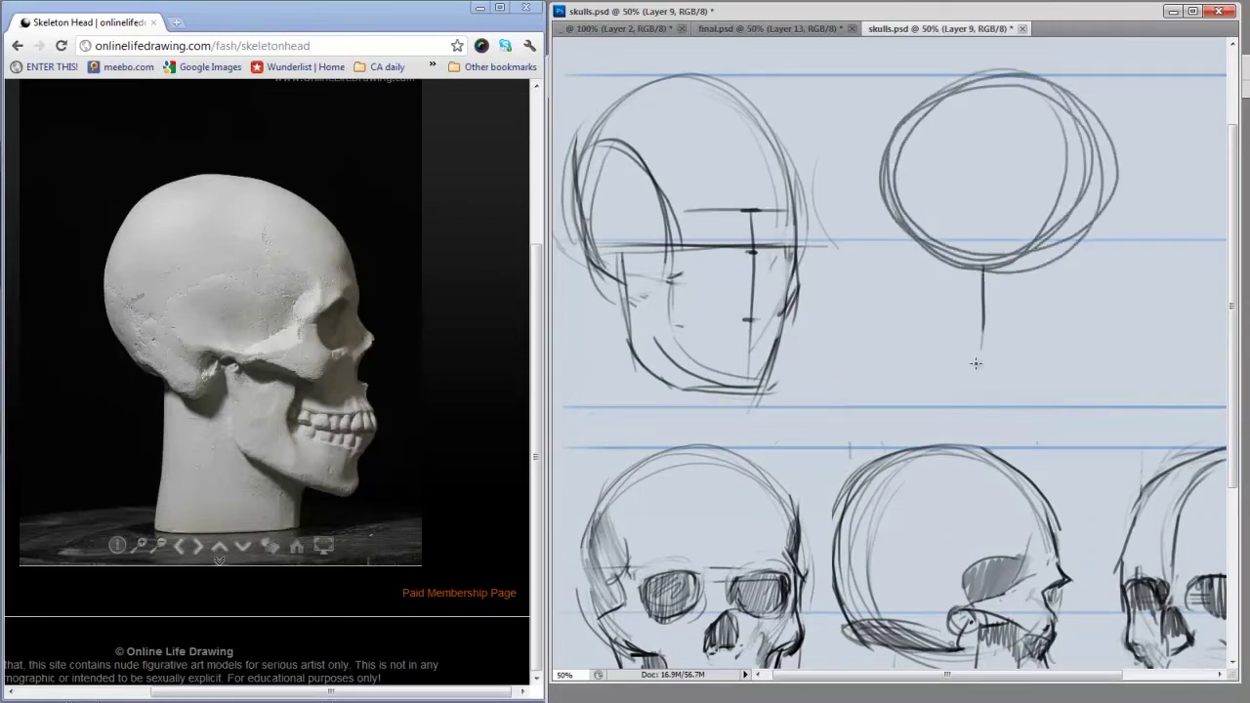
{"action": "mouse_move", "coordinate": [985, 249]}
{"action": "left_mouse_down"}
{"action": "mouse_move", "coordinate": [983, 332]}
{"action": "mouse_move", "coordinate": [1082, 387]}
{"action": "left_mouse_up"}
{"action": "left_click_drag", "start_coordinate": [971, 332], "coordinate": [1098, 396]}
{"action": "left_click_drag", "start_coordinate": [1006, 356], "coordinate": [1084, 386]}
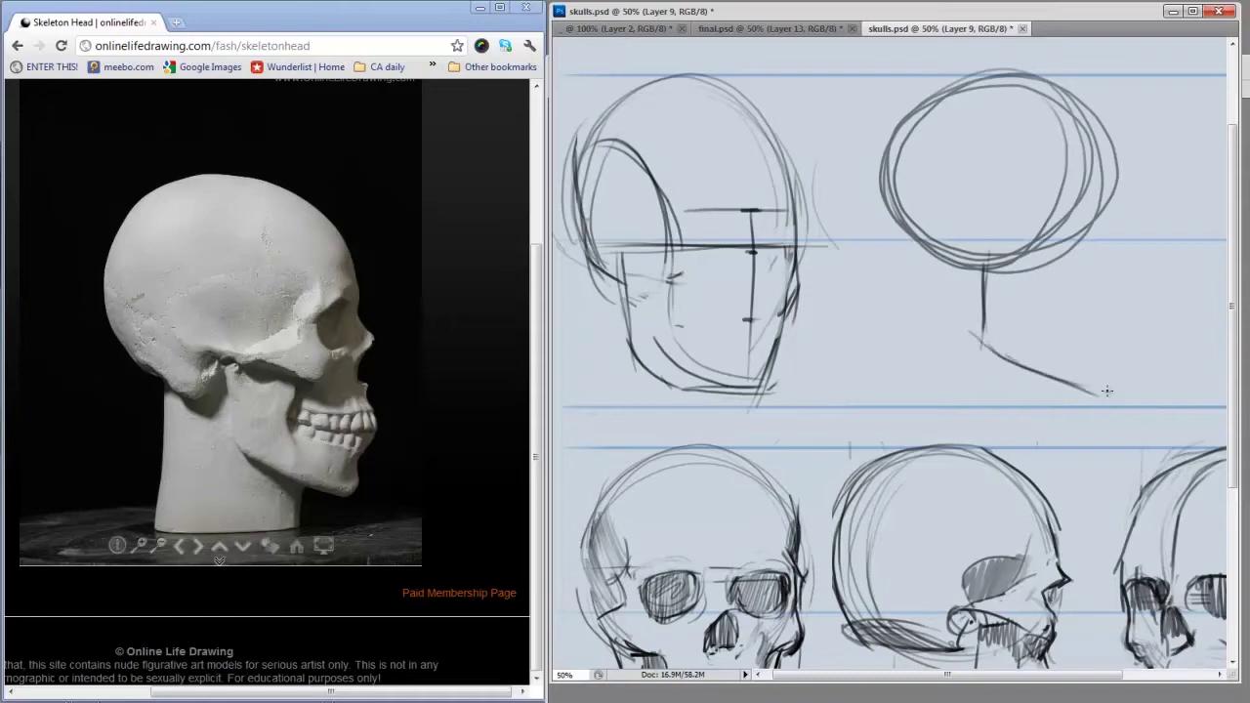
{"action": "mouse_move", "coordinate": [1094, 231]}
{"action": "left_mouse_down"}
{"action": "mouse_move", "coordinate": [1116, 301]}
{"action": "mouse_move", "coordinate": [1060, 389]}
{"action": "left_mouse_up"}
{"action": "left_click_drag", "start_coordinate": [1138, 299], "coordinate": [1080, 377]}
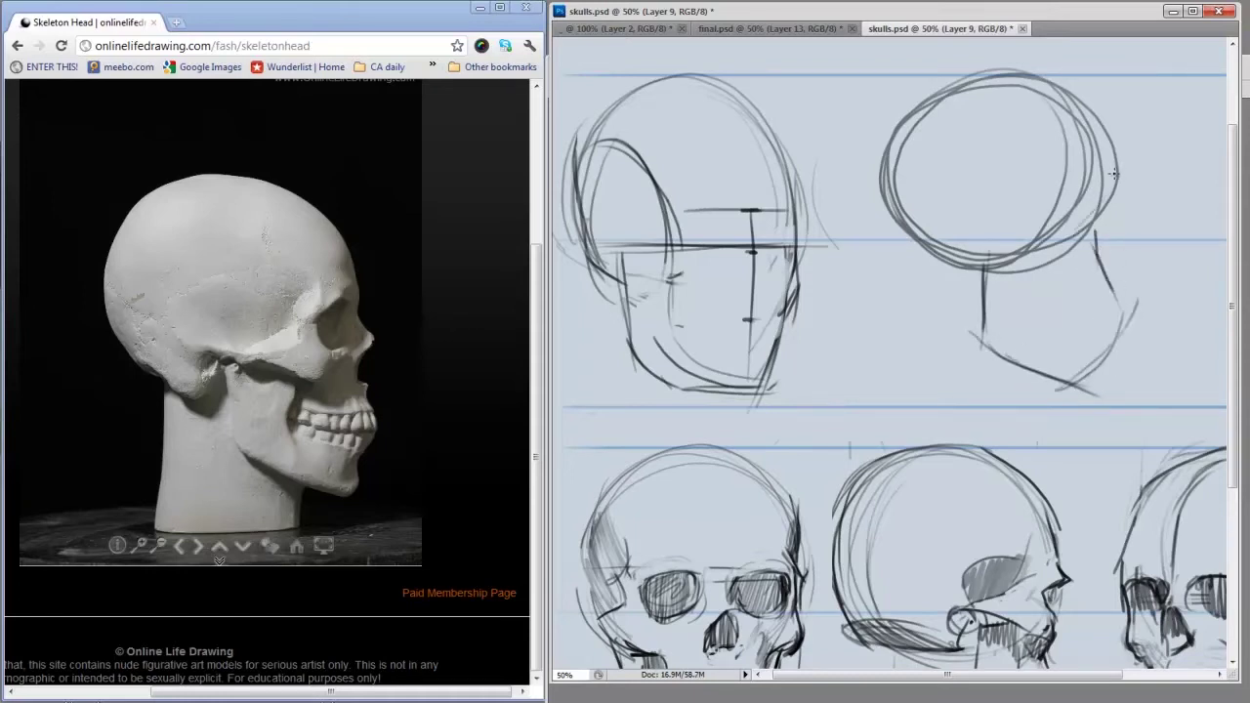
Sketch the brow, eye socket and nose bone marks on the profile skull and erase the overlapping cranium line below them.
{"action": "mouse_move", "coordinate": [1119, 178]}
{"action": "left_mouse_down"}
{"action": "mouse_move", "coordinate": [1059, 238]}
{"action": "mouse_move", "coordinate": [1072, 244]}
{"action": "left_mouse_up"}
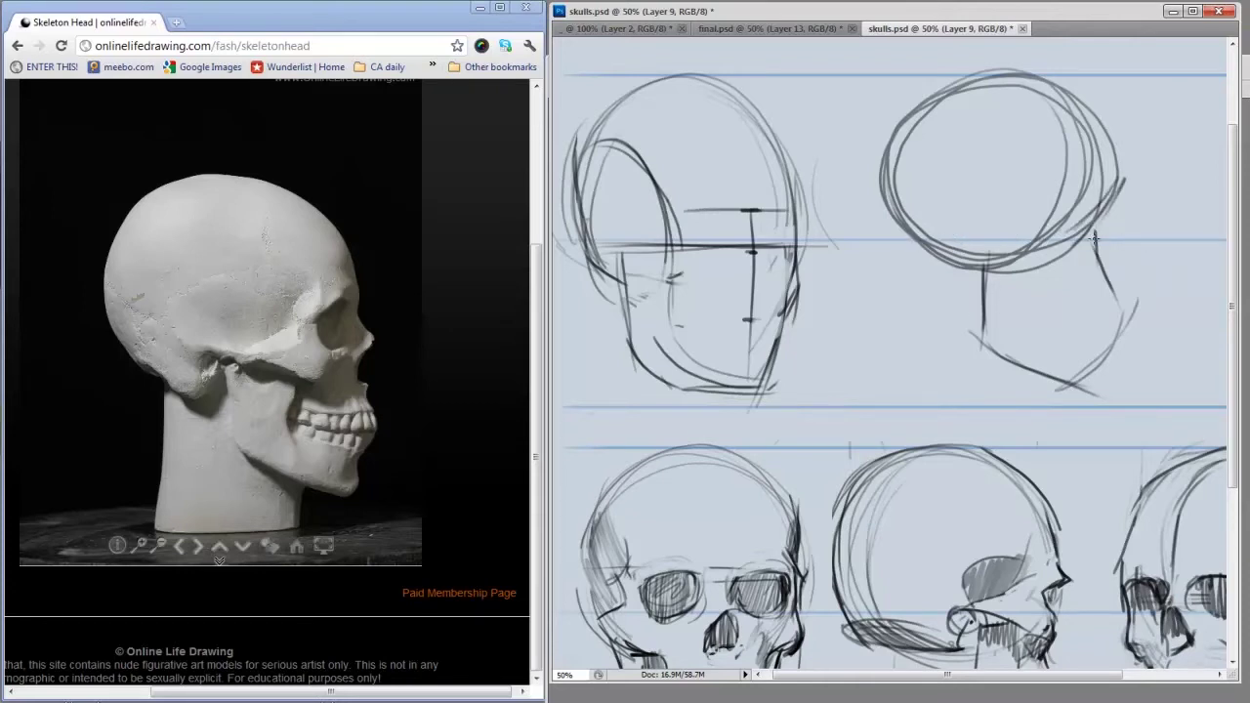
{"action": "left_click_drag", "start_coordinate": [1114, 227], "coordinate": [1087, 211]}
{"action": "key", "text": "e"}
{"action": "mouse_move", "coordinate": [1032, 271]}
{"action": "left_mouse_down"}
{"action": "mouse_move", "coordinate": [1007, 271]}
{"action": "mouse_move", "coordinate": [1079, 264]}
{"action": "left_mouse_up"}
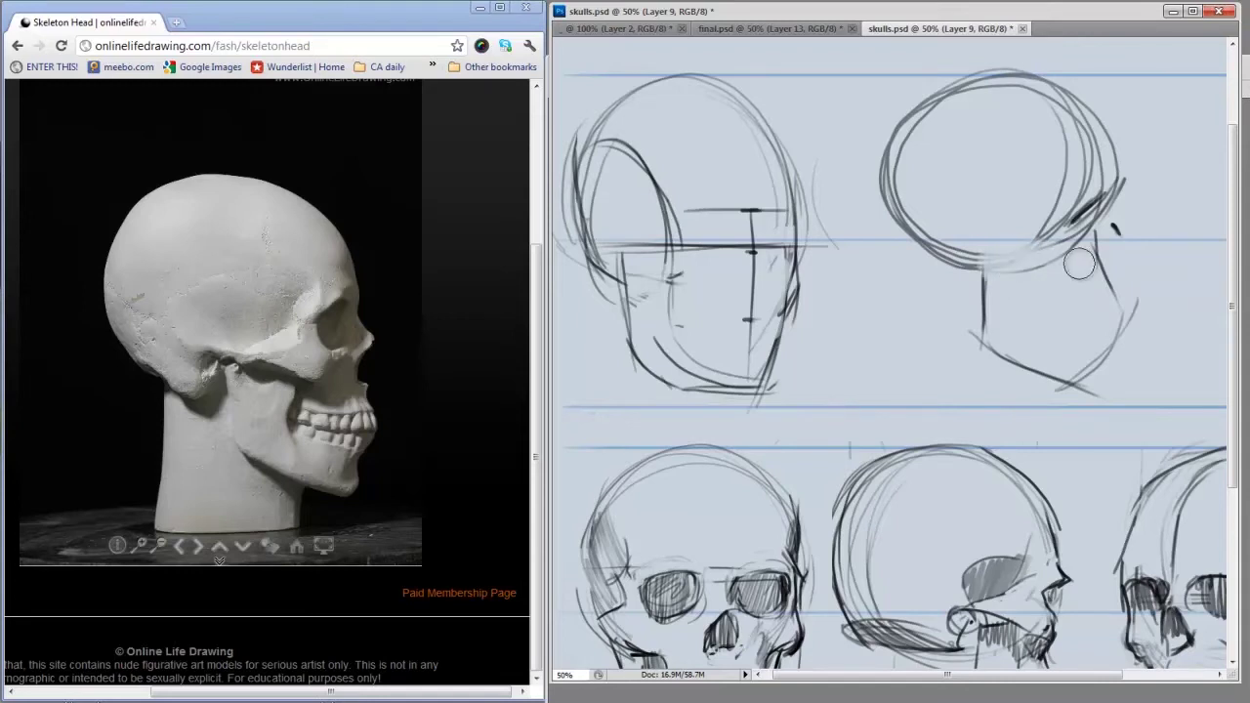
Draw the sloping cheekbone line, the rear jaw edge and the skull base behind the jaw on the profile skull.
{"action": "key", "text": "b"}
{"action": "left_click_drag", "start_coordinate": [975, 237], "coordinate": [1066, 261]}
{"action": "left_click_drag", "start_coordinate": [978, 242], "coordinate": [1060, 261]}
{"action": "left_click_drag", "start_coordinate": [987, 275], "coordinate": [985, 339]}
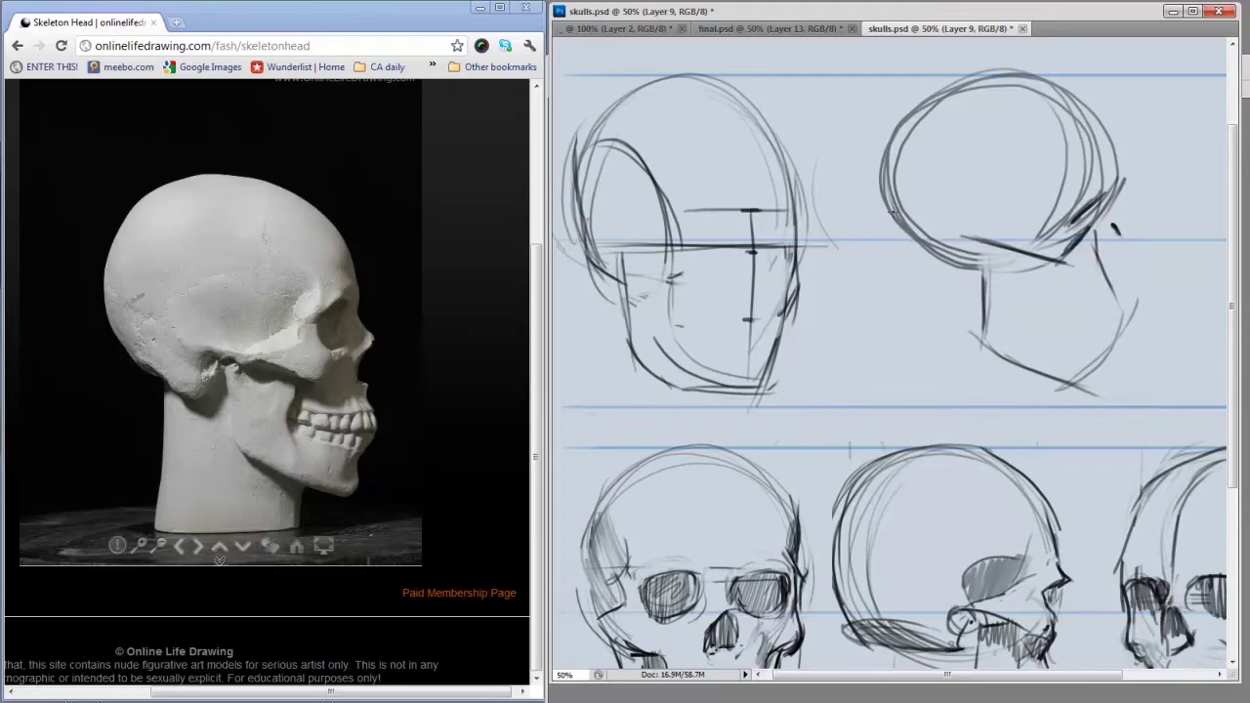
{"action": "mouse_move", "coordinate": [892, 211]}
{"action": "left_mouse_down"}
{"action": "mouse_move", "coordinate": [955, 298]}
{"action": "mouse_move", "coordinate": [936, 283]}
{"action": "mouse_move", "coordinate": [974, 247]}
{"action": "left_mouse_up"}
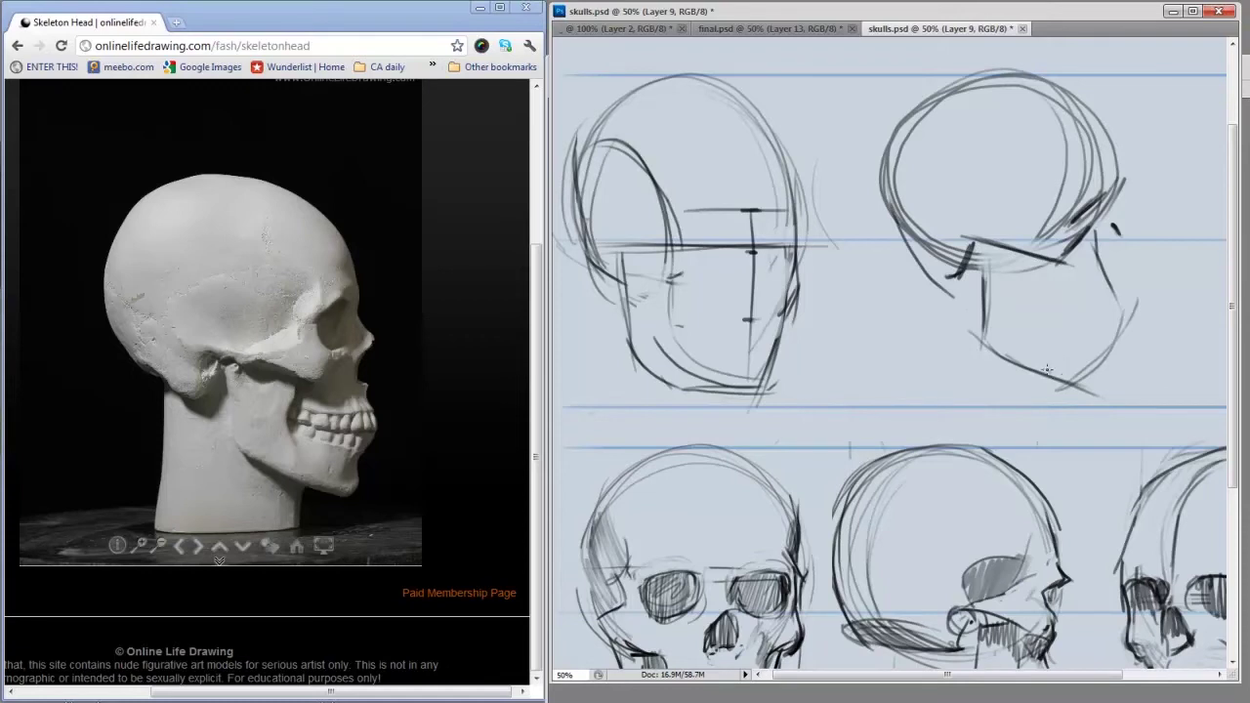
Fill in the profile skull's cheekbone and eye socket area, and contour the face from nose bone to chin.
{"action": "left_click_drag", "start_coordinate": [351, 423], "coordinate": [338, 469]}
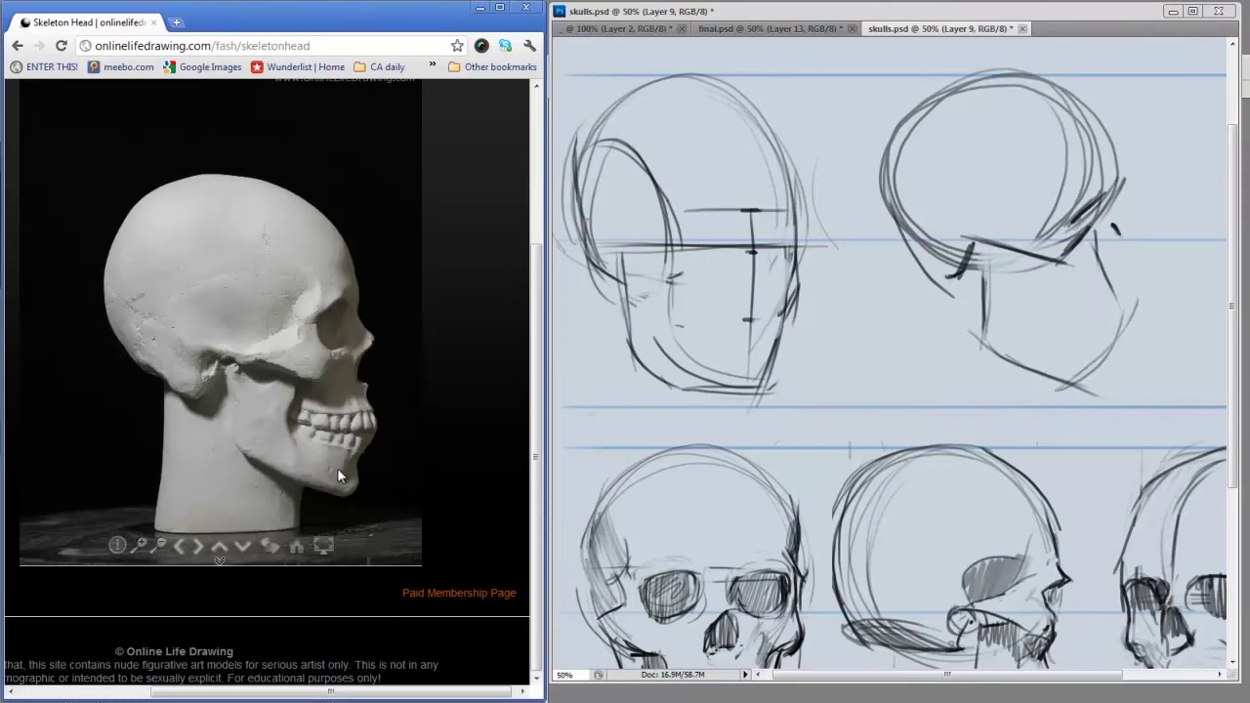
{"action": "left_click", "coordinate": [847, 296]}
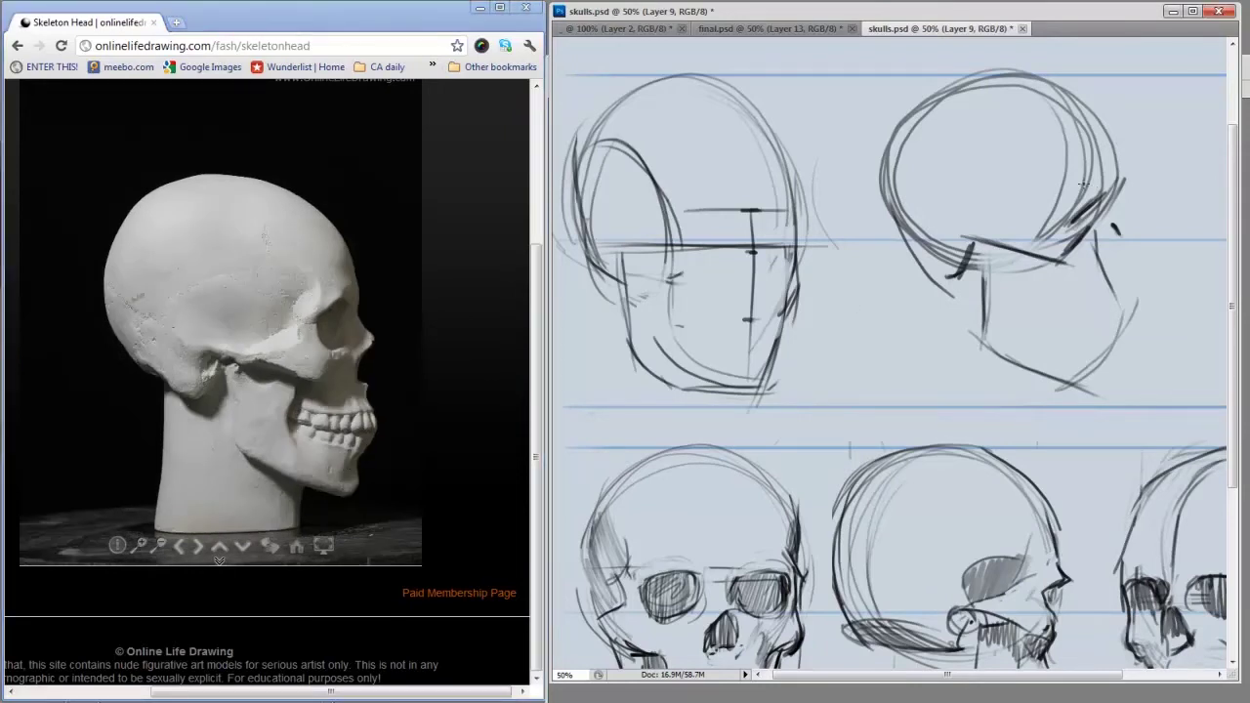
{"action": "mouse_move", "coordinate": [990, 227]}
{"action": "left_mouse_down"}
{"action": "mouse_move", "coordinate": [1056, 226]}
{"action": "mouse_move", "coordinate": [1072, 198]}
{"action": "mouse_move", "coordinate": [1080, 243]}
{"action": "left_mouse_up"}
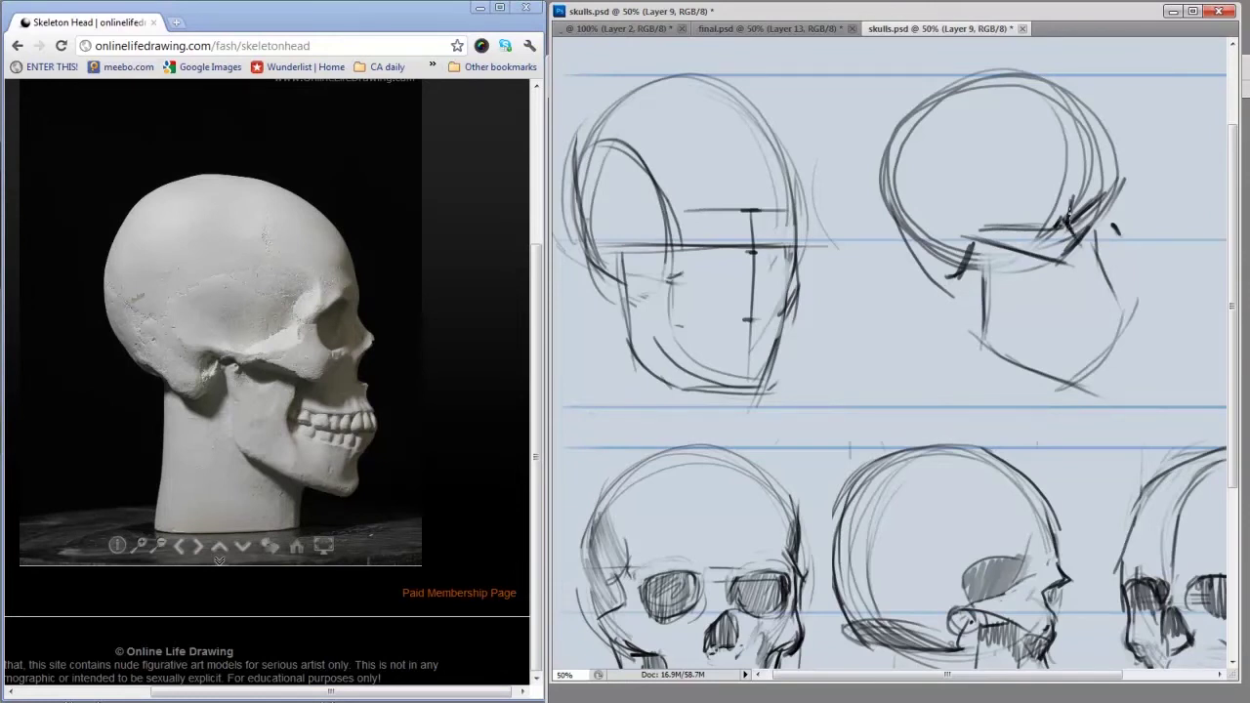
{"action": "mouse_move", "coordinate": [1086, 191]}
{"action": "left_mouse_down"}
{"action": "mouse_move", "coordinate": [1064, 215]}
{"action": "mouse_move", "coordinate": [1066, 236]}
{"action": "mouse_move", "coordinate": [1090, 192]}
{"action": "mouse_move", "coordinate": [1072, 193]}
{"action": "mouse_move", "coordinate": [1096, 189]}
{"action": "mouse_move", "coordinate": [1078, 199]}
{"action": "mouse_move", "coordinate": [1119, 237]}
{"action": "mouse_move", "coordinate": [1100, 250]}
{"action": "mouse_move", "coordinate": [1101, 269]}
{"action": "left_mouse_up"}
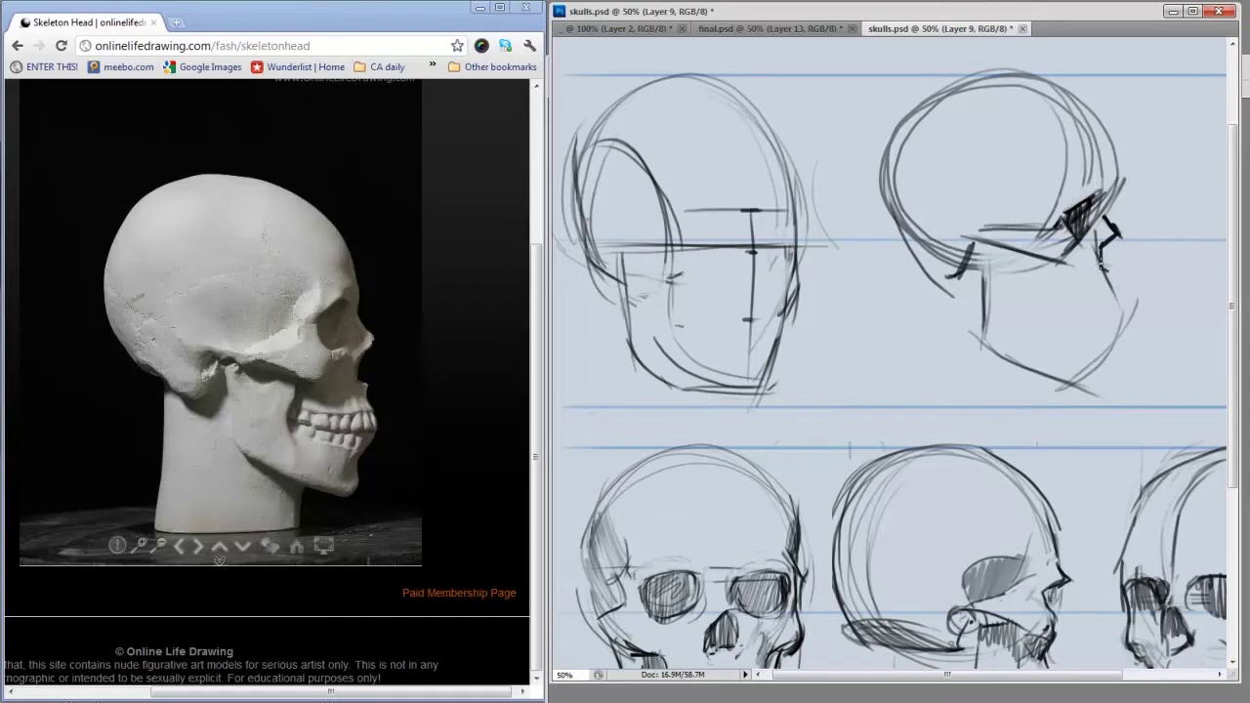
{"action": "mouse_move", "coordinate": [1105, 260]}
{"action": "left_mouse_down"}
{"action": "mouse_move", "coordinate": [1125, 312]}
{"action": "mouse_move", "coordinate": [1103, 373]}
{"action": "mouse_move", "coordinate": [1072, 381]}
{"action": "left_mouse_up"}
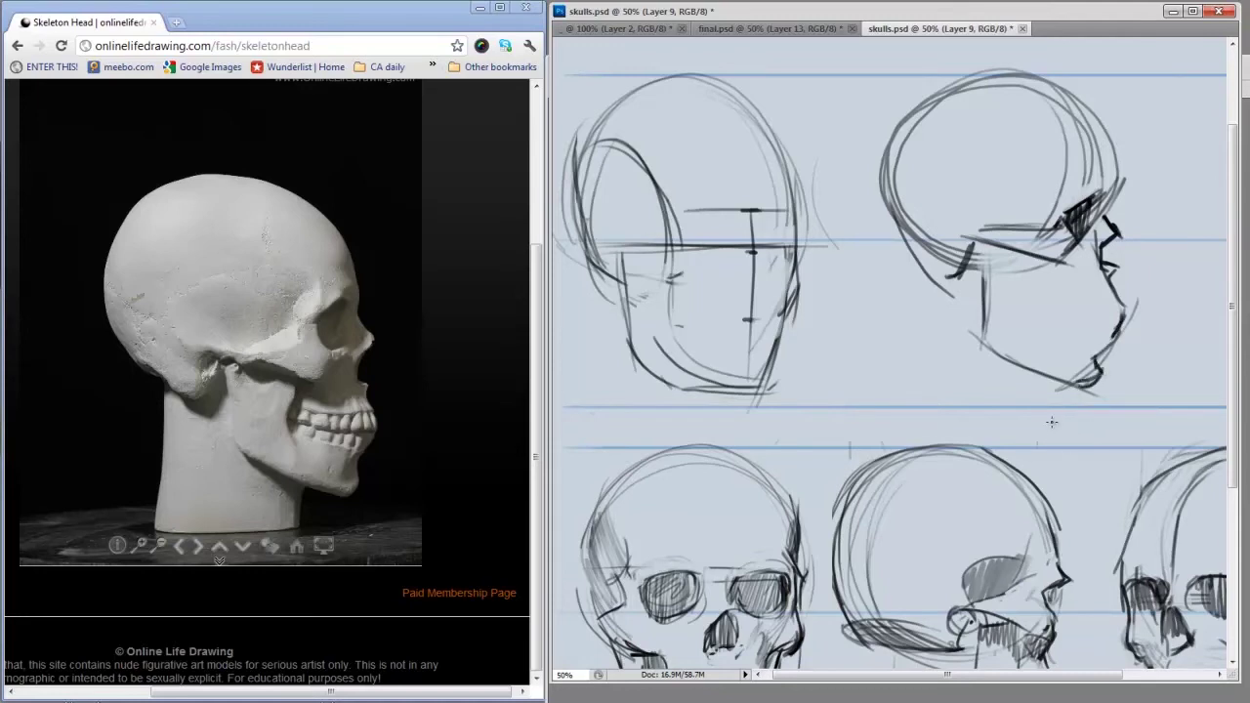
Reinforce the profile skull's cheekbone line and sketch light lines for the cheek hollow and mouth.
{"action": "mouse_move", "coordinate": [957, 273]}
{"action": "left_mouse_down"}
{"action": "mouse_move", "coordinate": [976, 227]}
{"action": "mouse_move", "coordinate": [1066, 262]}
{"action": "left_mouse_up"}
{"action": "left_click_drag", "start_coordinate": [986, 230], "coordinate": [1041, 226]}
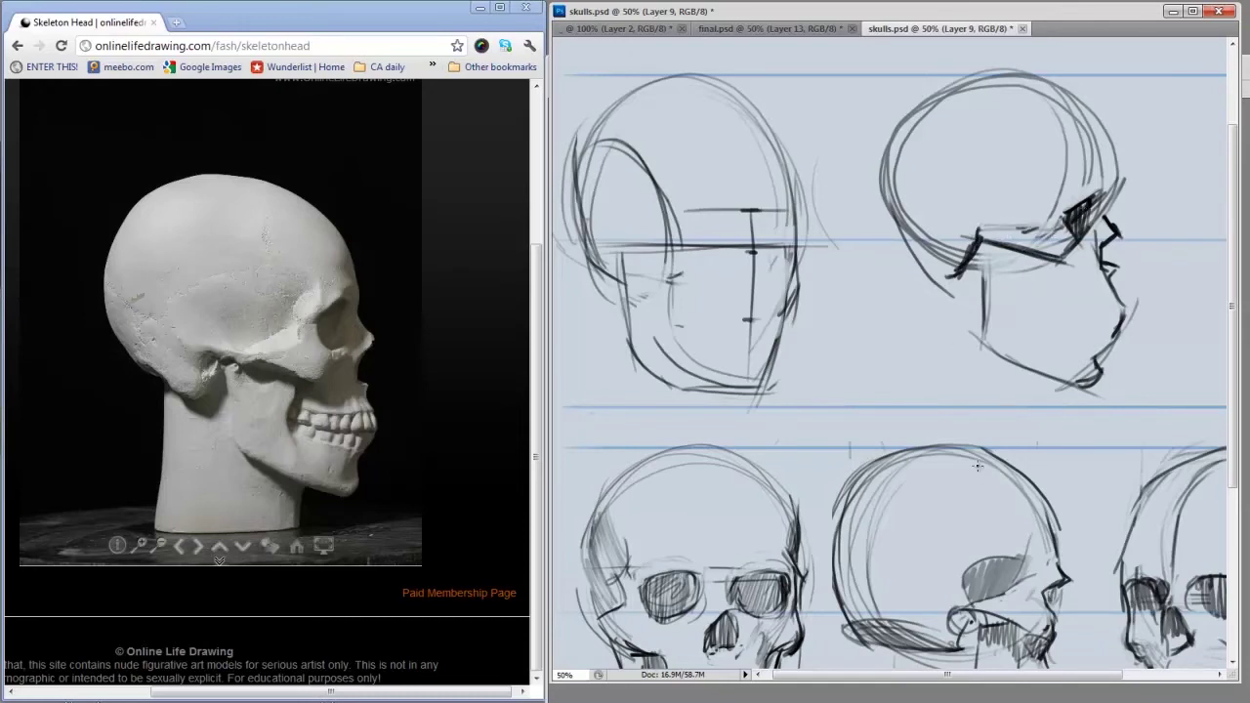
{"action": "mouse_move", "coordinate": [1041, 275]}
{"action": "left_mouse_down"}
{"action": "mouse_move", "coordinate": [1049, 263]}
{"action": "mouse_move", "coordinate": [1039, 324]}
{"action": "mouse_move", "coordinate": [1113, 318]}
{"action": "left_mouse_up"}
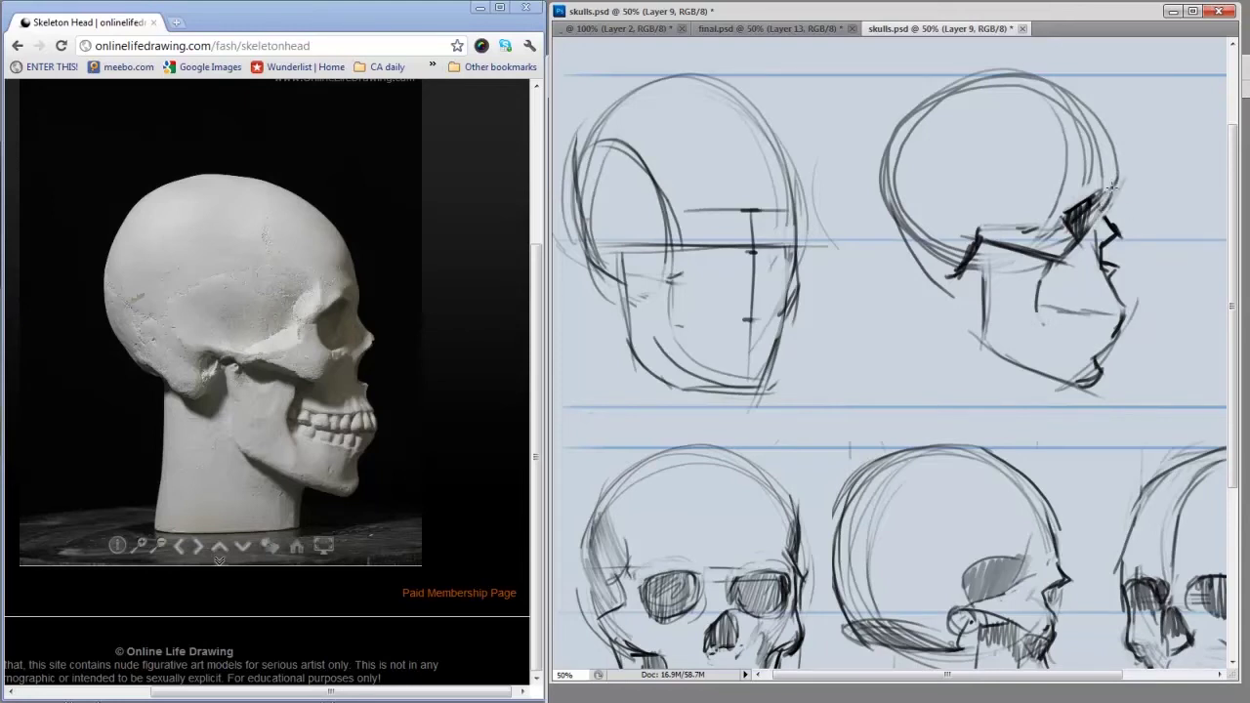
Strengthen the profile skull's forehead, base and chin, mark the jaw, and shift the sketch slightly left.
{"action": "left_click_drag", "start_coordinate": [1114, 183], "coordinate": [1111, 153]}
{"action": "left_click_drag", "start_coordinate": [1054, 97], "coordinate": [1110, 186]}
{"action": "left_click_drag", "start_coordinate": [883, 223], "coordinate": [952, 273]}
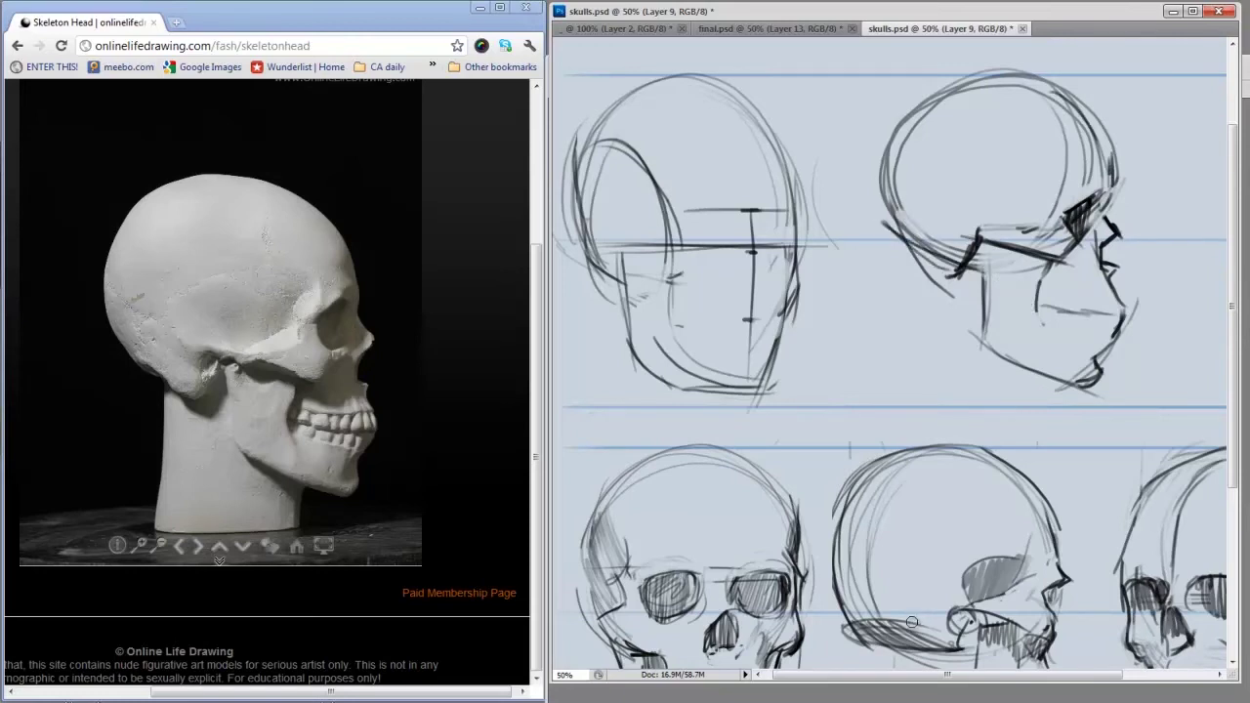
{"action": "mouse_move", "coordinate": [1078, 375]}
{"action": "left_mouse_down"}
{"action": "mouse_move", "coordinate": [1086, 392]}
{"action": "mouse_move", "coordinate": [1073, 396]}
{"action": "left_mouse_up"}
{"action": "left_click_drag", "start_coordinate": [1036, 322], "coordinate": [1052, 326]}
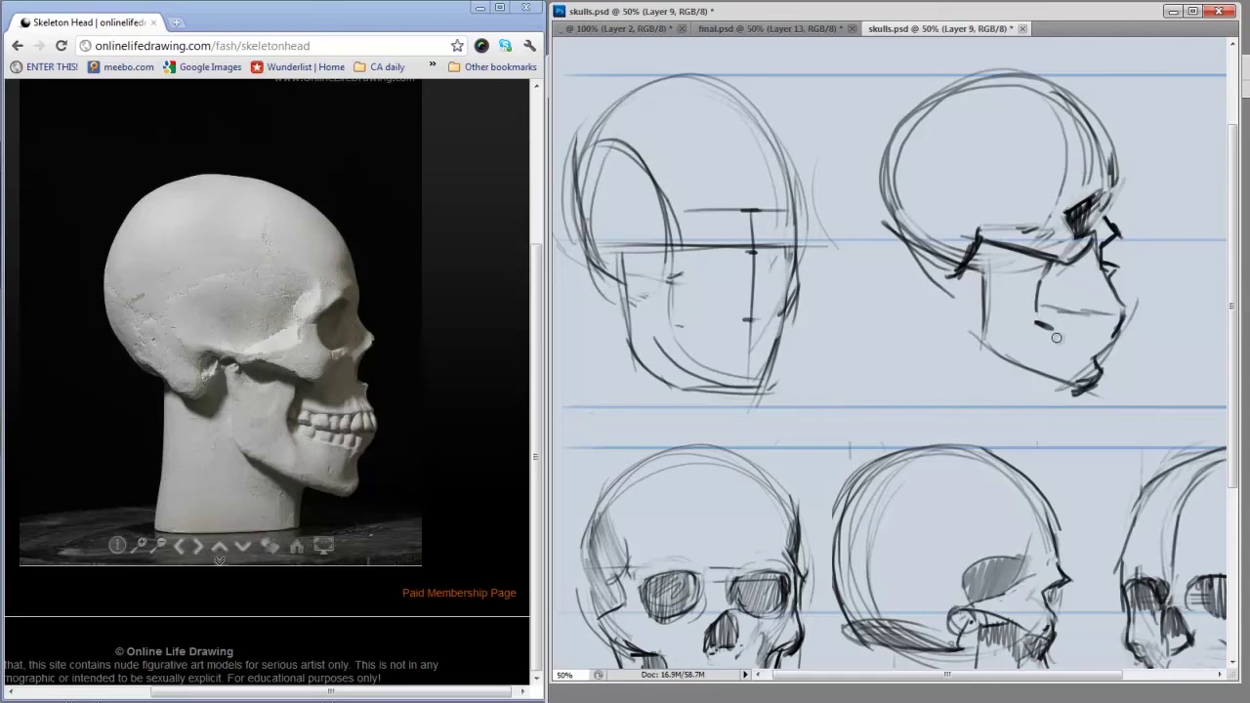
{"action": "left_click_drag", "start_coordinate": [1052, 357], "coordinate": [1012, 358], "text": "ctrl"}
Turn the reference skull to a left-facing three-quarter view and add a new layer for the third skull.
{"action": "left_click_drag", "start_coordinate": [1073, 401], "coordinate": [817, 427]}
{"action": "left_click_drag", "start_coordinate": [368, 433], "coordinate": [268, 449]}
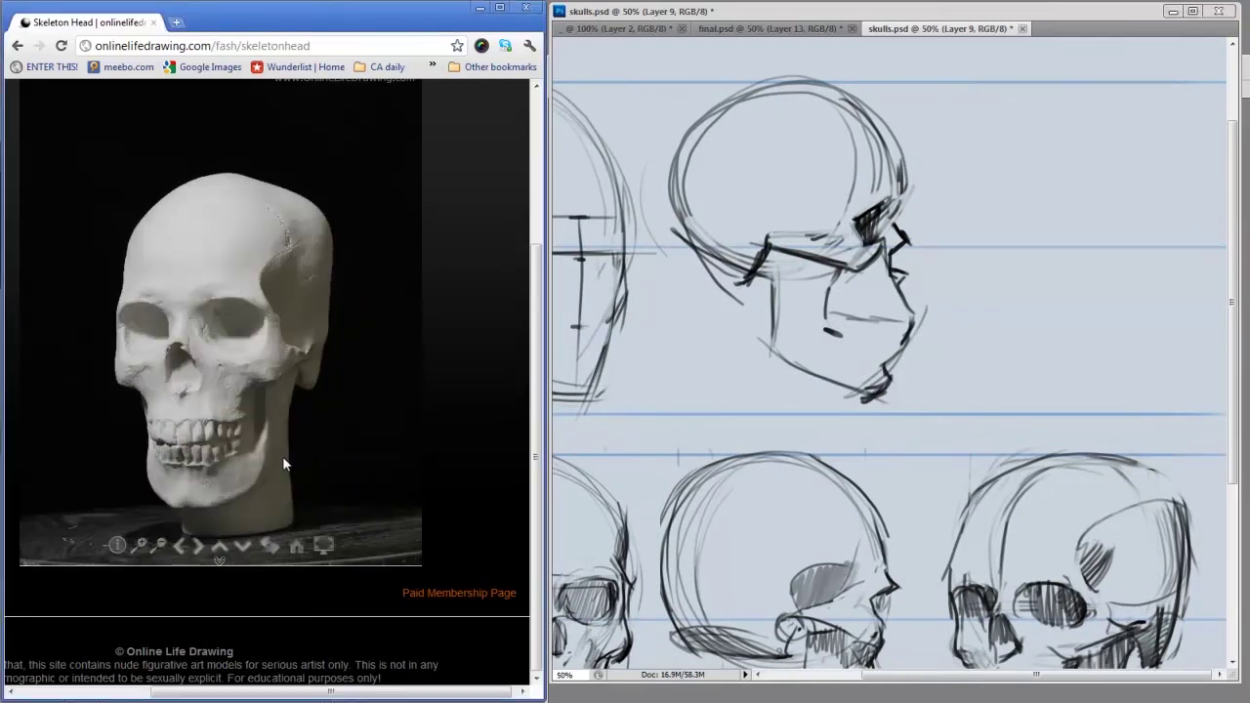
{"action": "left_click", "coordinate": [921, 413]}
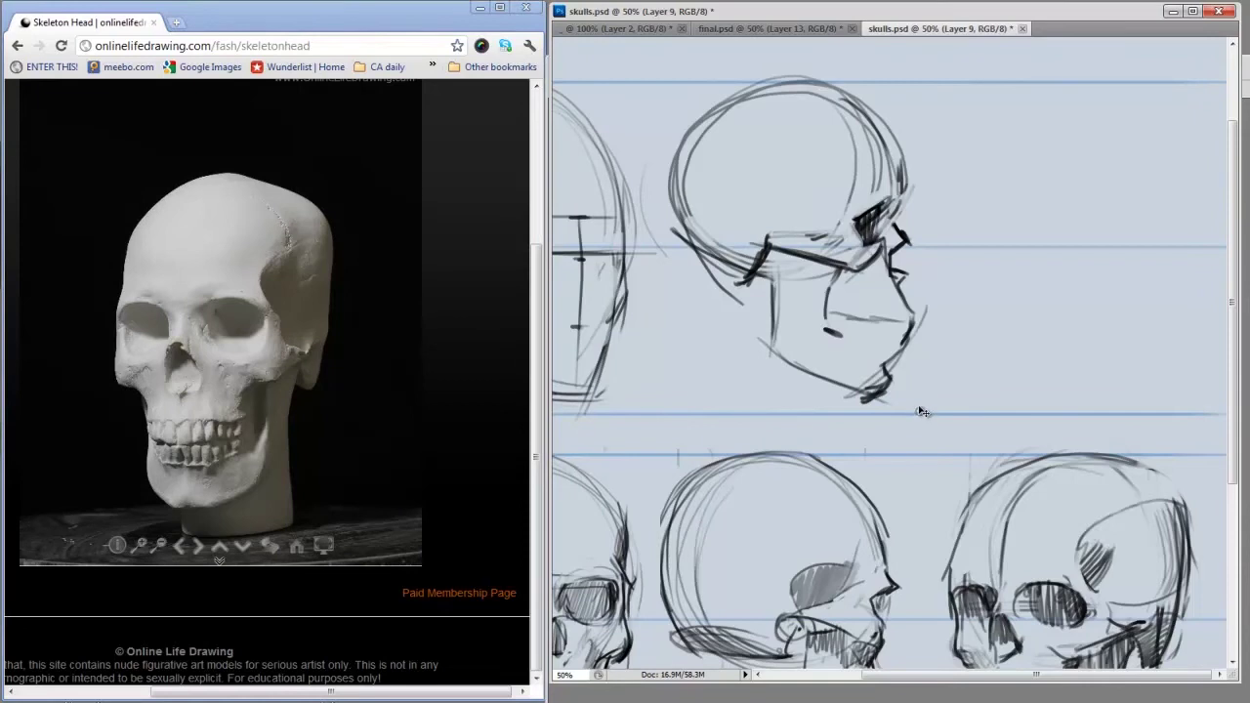
{"action": "key", "text": "ctrl+shift+alt+n"}
Block in a third skull to the right of the profile skull, with a round cranium, cheekbone edges and a mouth line.
{"action": "mouse_move", "coordinate": [1113, 256]}
{"action": "left_mouse_down"}
{"action": "mouse_move", "coordinate": [982, 186]}
{"action": "mouse_move", "coordinate": [995, 238]}
{"action": "mouse_move", "coordinate": [1064, 271]}
{"action": "mouse_move", "coordinate": [985, 240]}
{"action": "mouse_move", "coordinate": [988, 274]}
{"action": "mouse_move", "coordinate": [1022, 287]}
{"action": "mouse_move", "coordinate": [1023, 318]}
{"action": "left_mouse_up"}
{"action": "left_click_drag", "start_coordinate": [1136, 275], "coordinate": [1109, 322]}
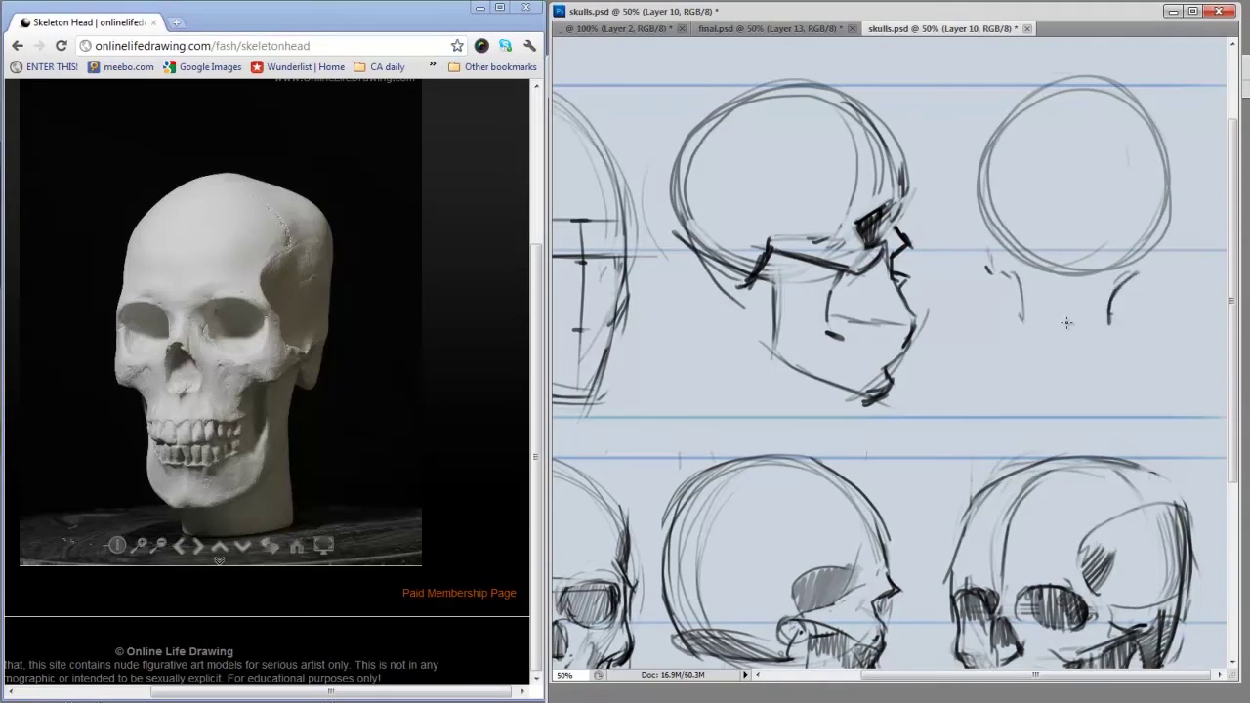
{"action": "left_click_drag", "start_coordinate": [1019, 322], "coordinate": [1109, 325]}
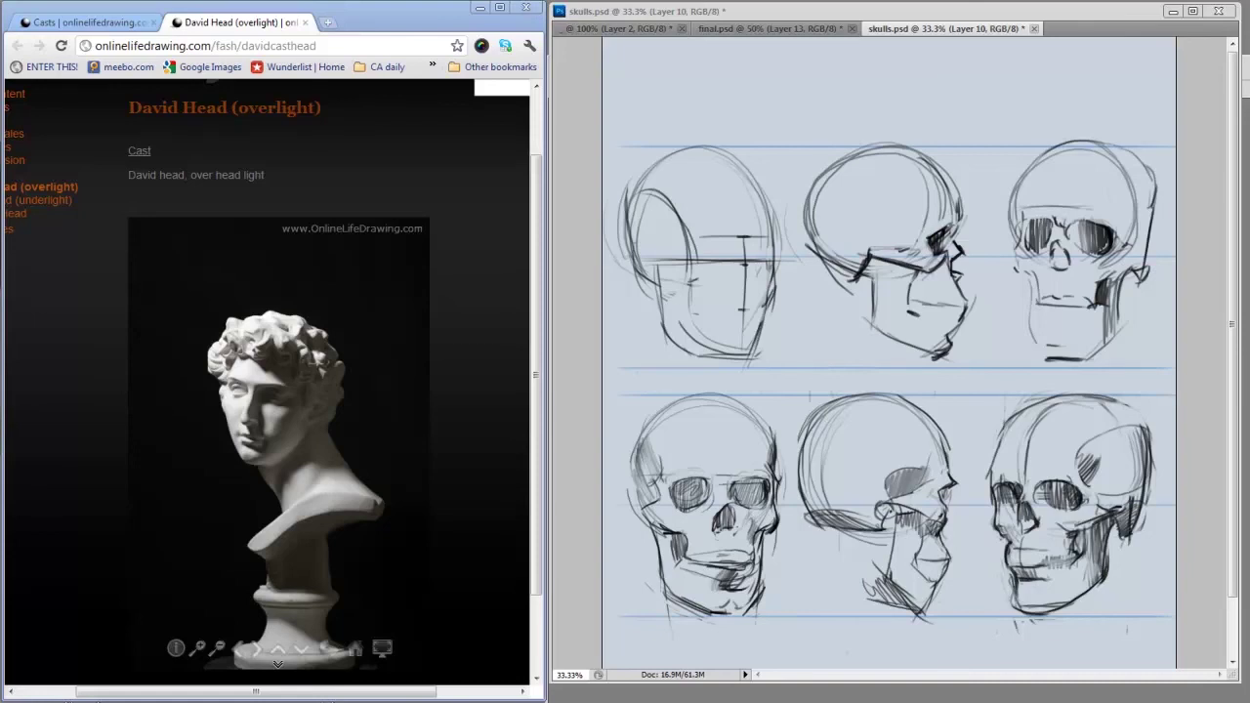
Rotate the David Head (overlight) cast to study the head from both sides.
{"action": "left_click_drag", "start_coordinate": [289, 406], "coordinate": [323, 455]}
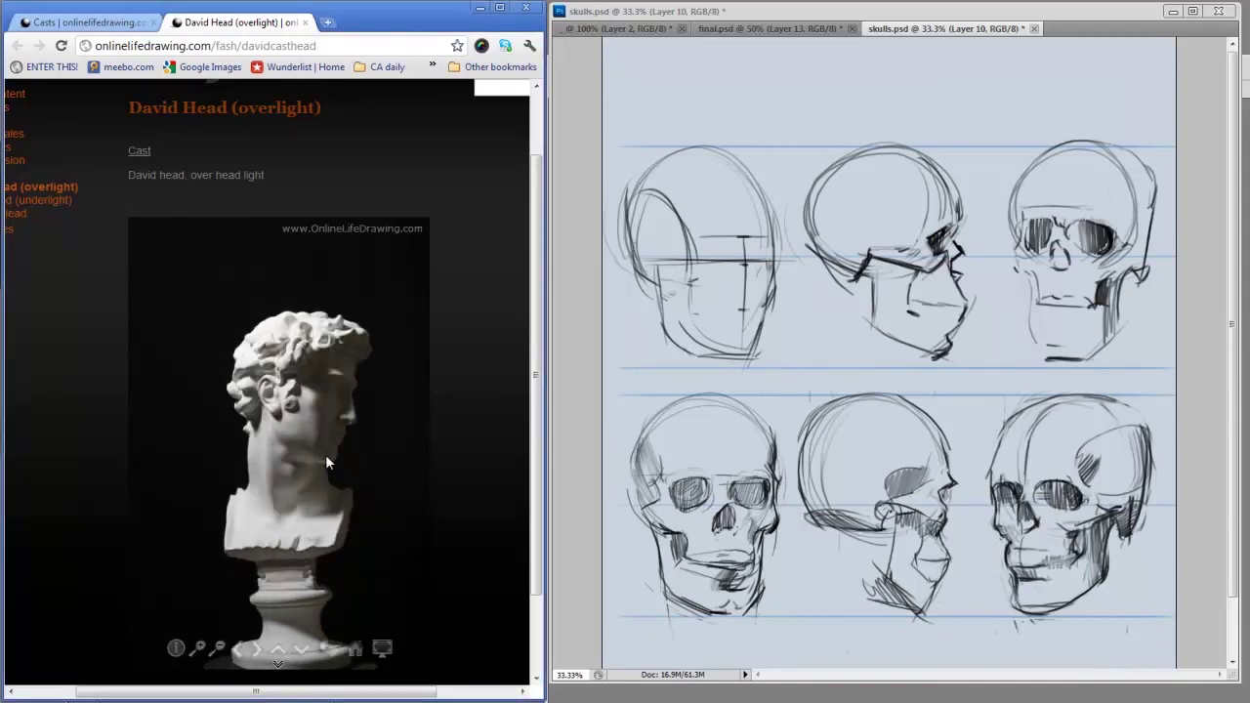
{"action": "left_click_drag", "start_coordinate": [325, 454], "coordinate": [268, 506]}
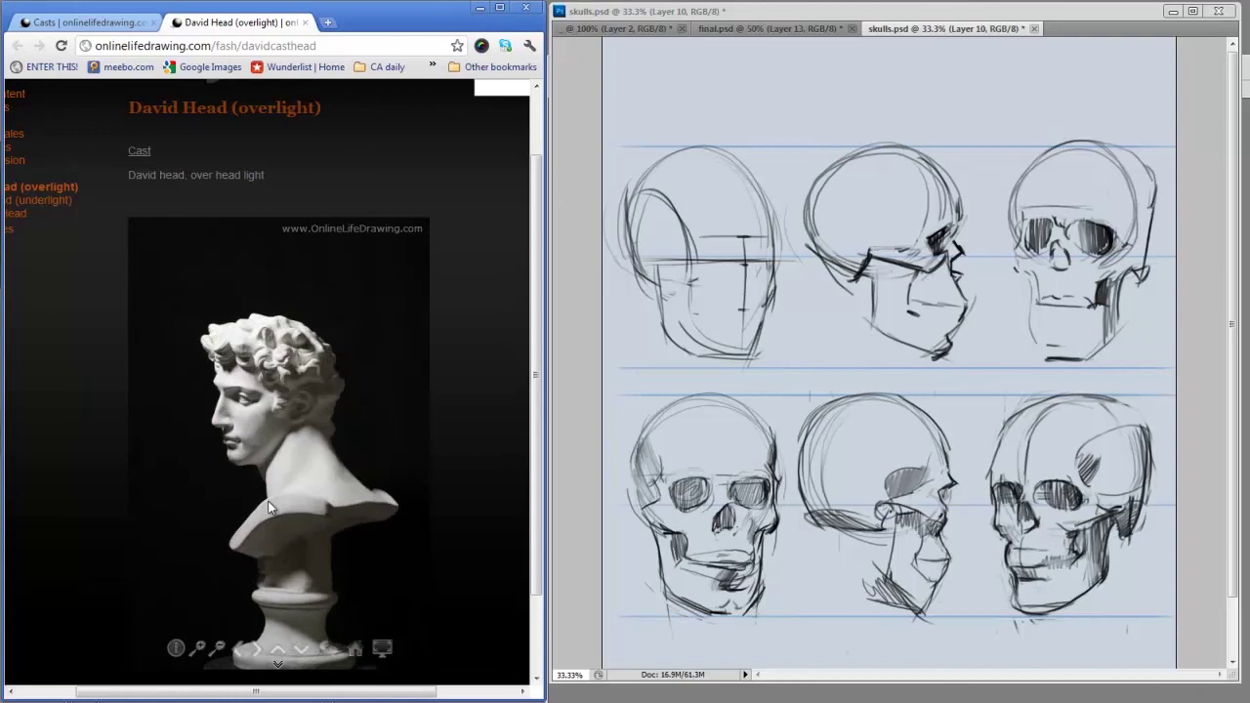